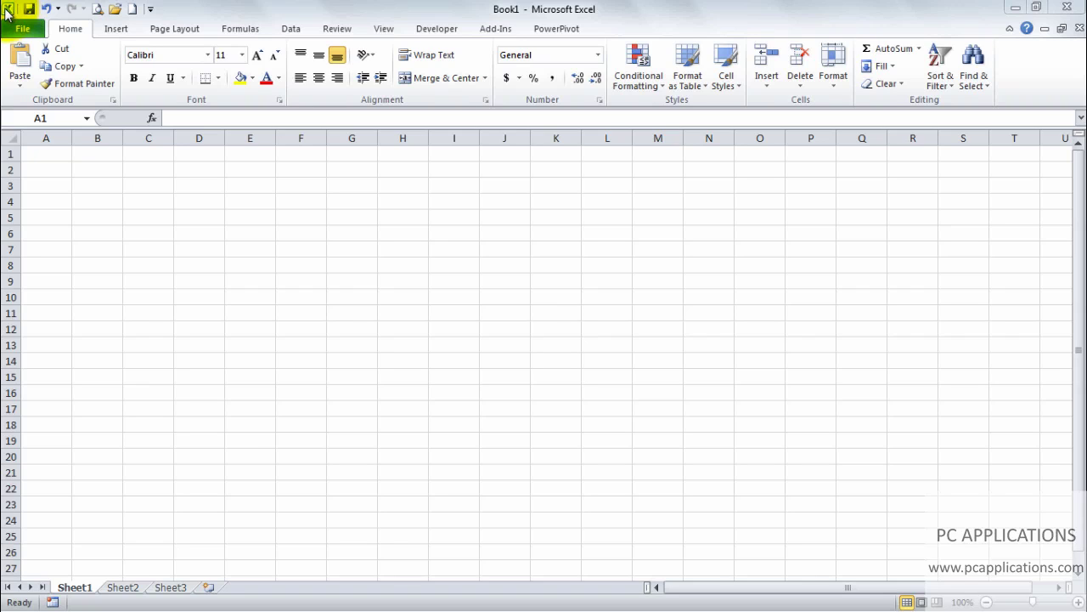
- Look over the window control menu and the file commands in the workbook's Backstage view, and return to the worksheet
left_click(7, 12)
left_click(7, 12)
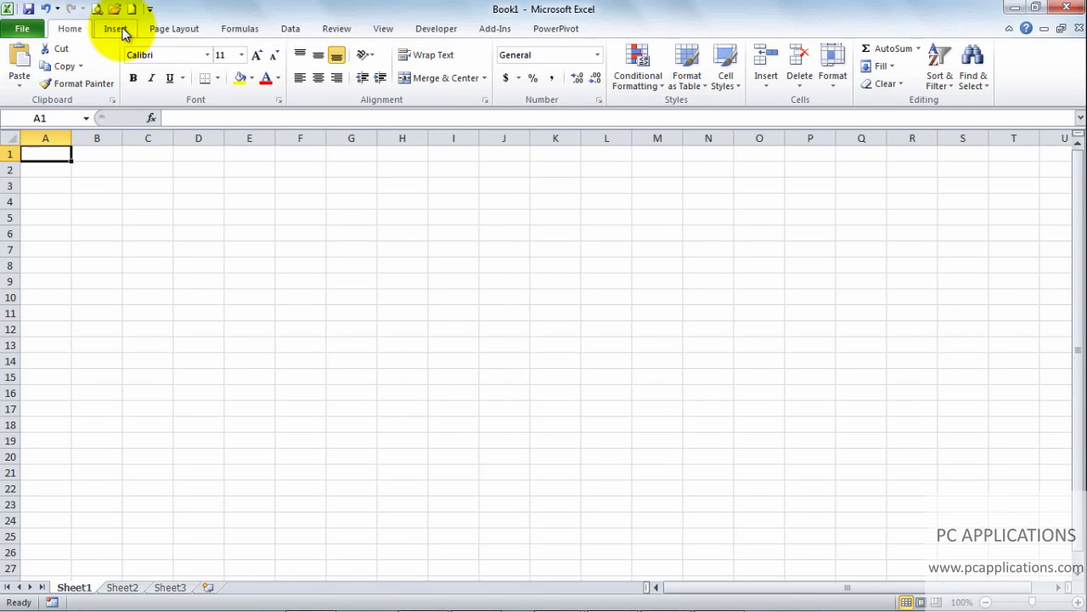
left_click(25, 31)
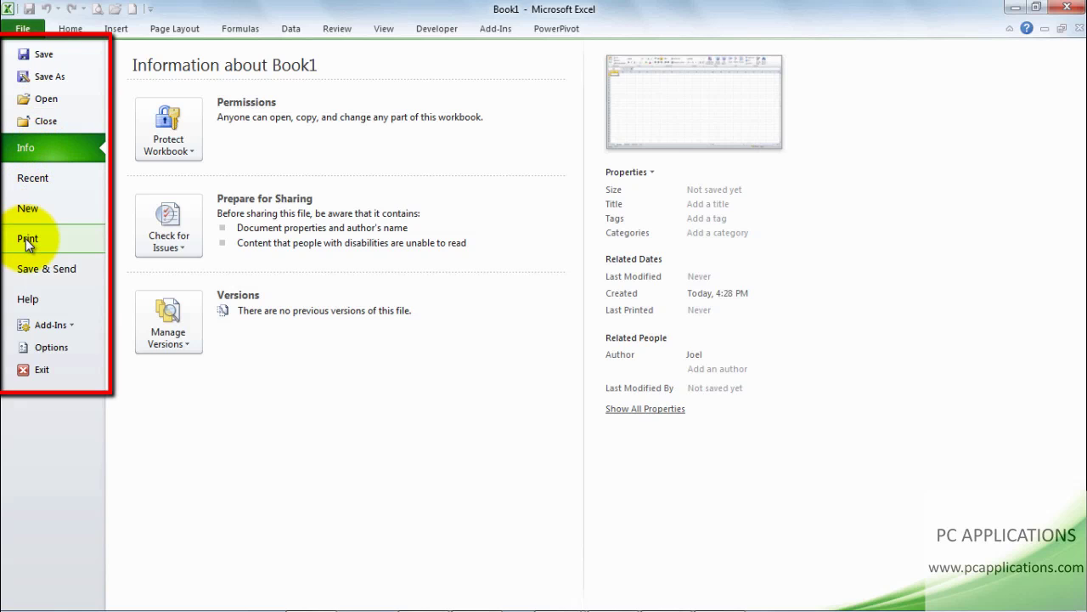
left_click(22, 31)
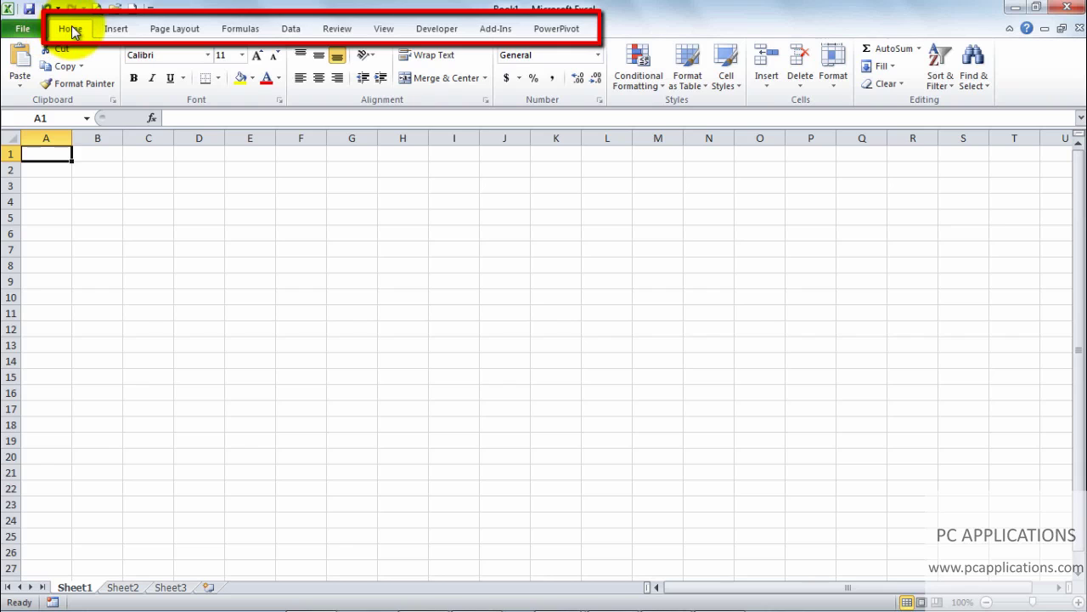
- Look through the Insert, Page Layout and Formulas commands on the ribbon, and return to the Home commands
left_click(108, 28)
left_click(170, 28)
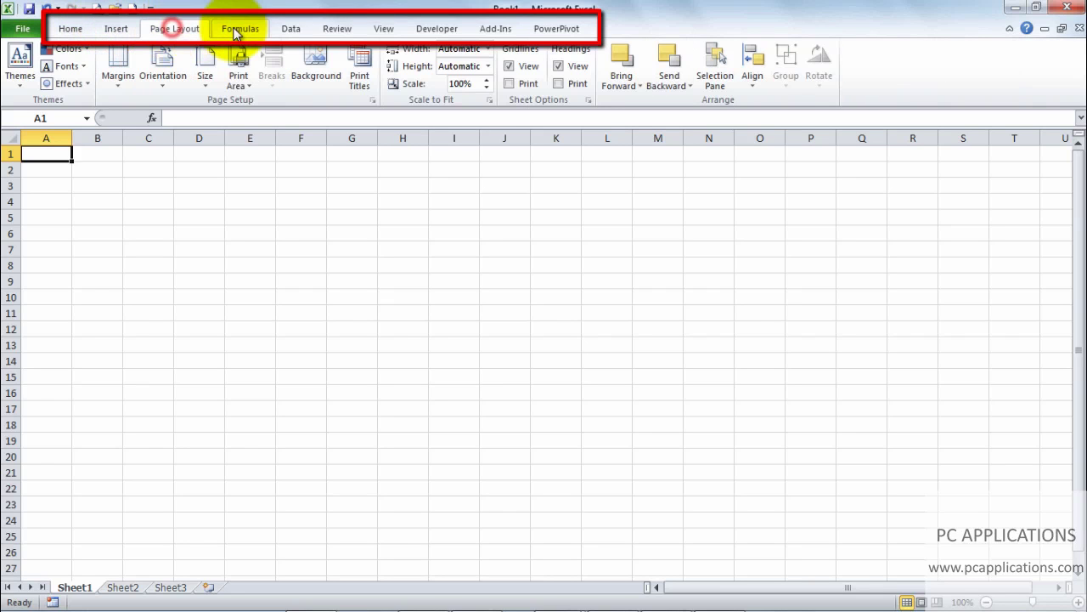
left_click(239, 29)
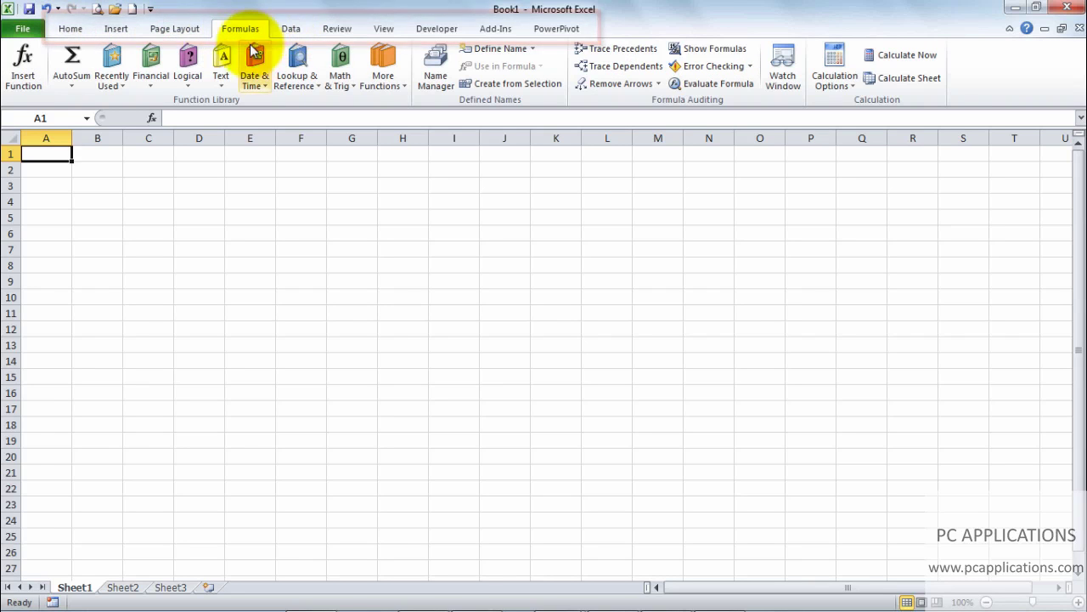
left_click(77, 30)
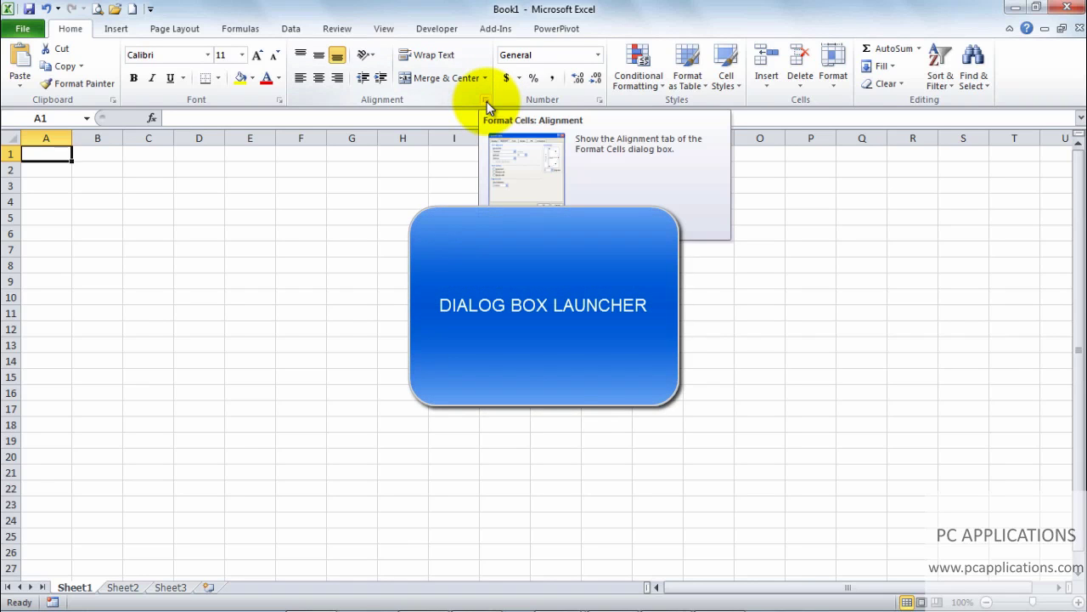
- Examine the alignment settings in the Format Cells dialog, close it unchanged, and call up Insert Function for cell A1
left_click(487, 101)
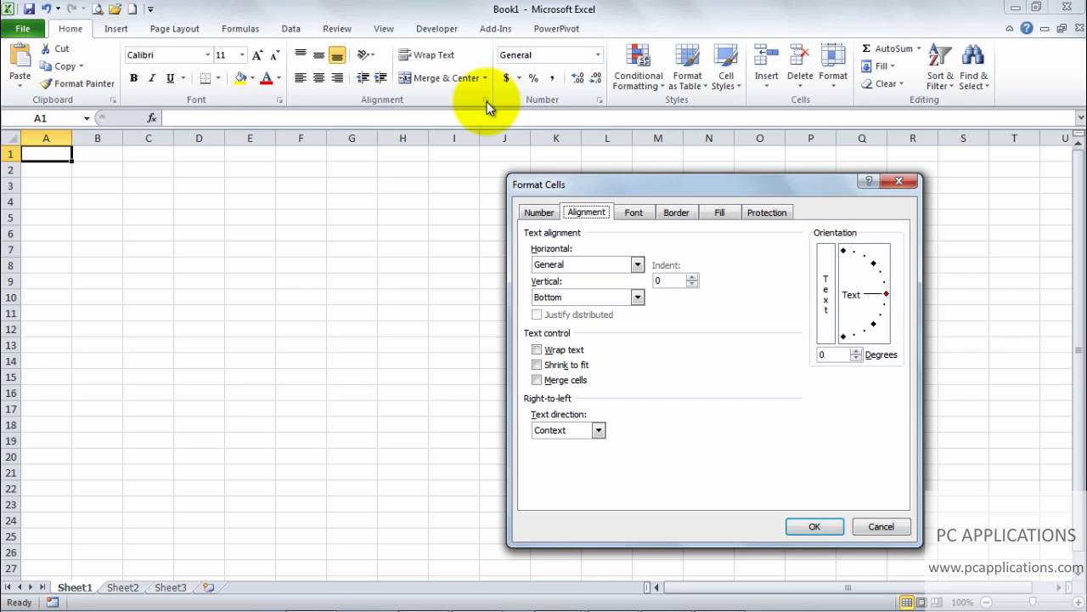
left_click(899, 182)
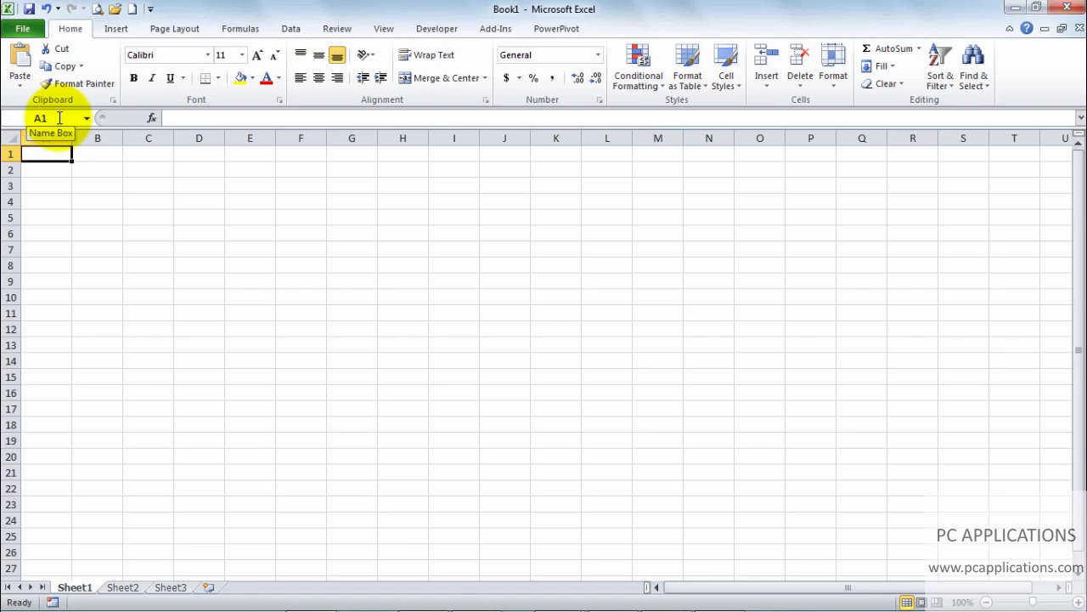
left_click(154, 117)
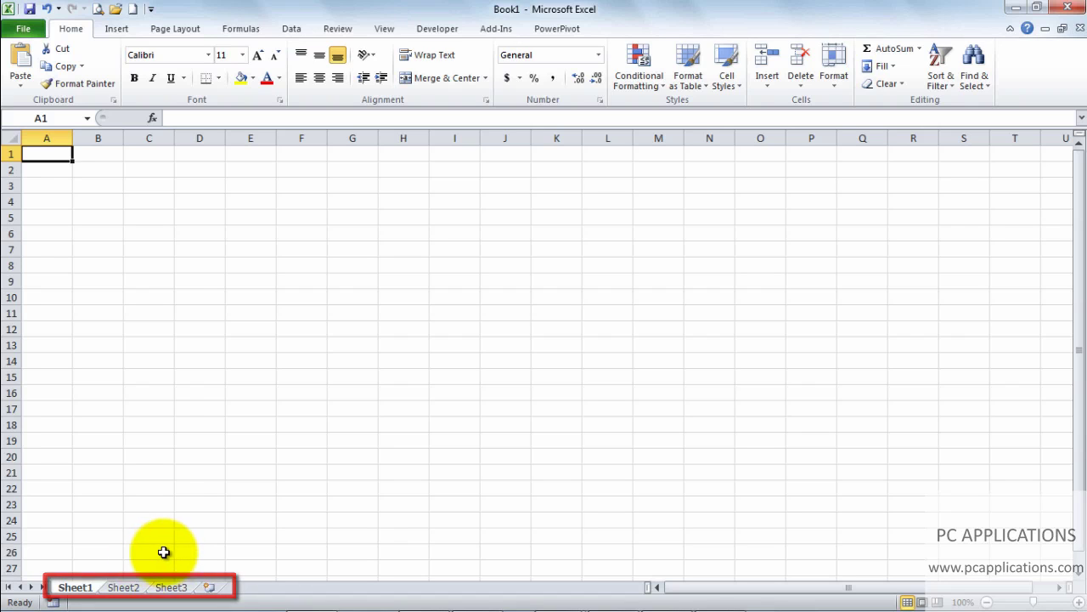
- Add a new worksheet after Sheet3
left_click(212, 588)
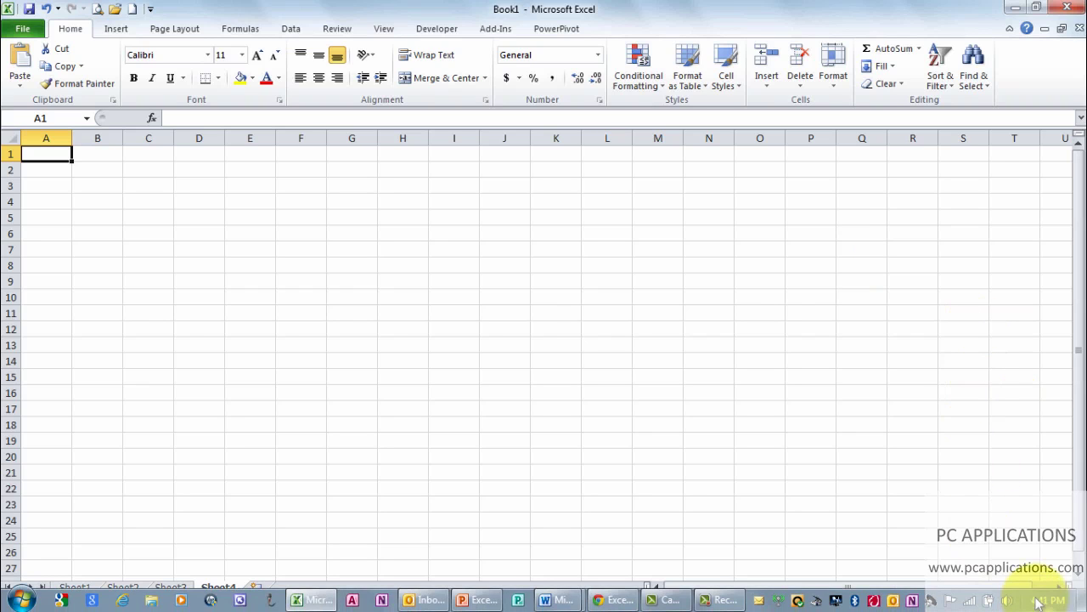
- Scroll through the rows and columns of the new worksheet, and bring cell A1 back into view
left_click(1079, 577)
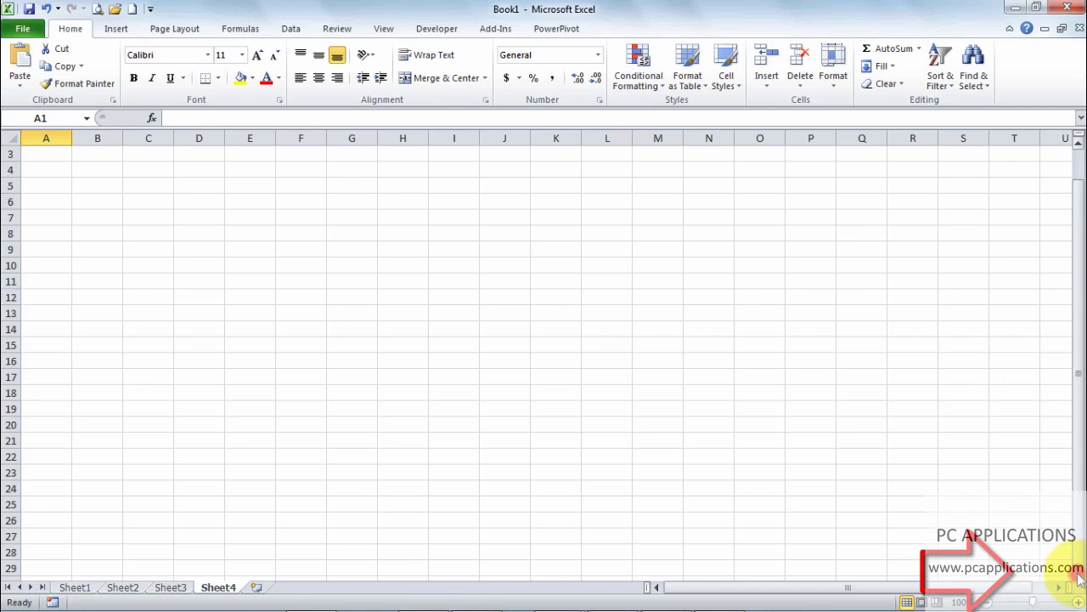
left_click(1079, 577)
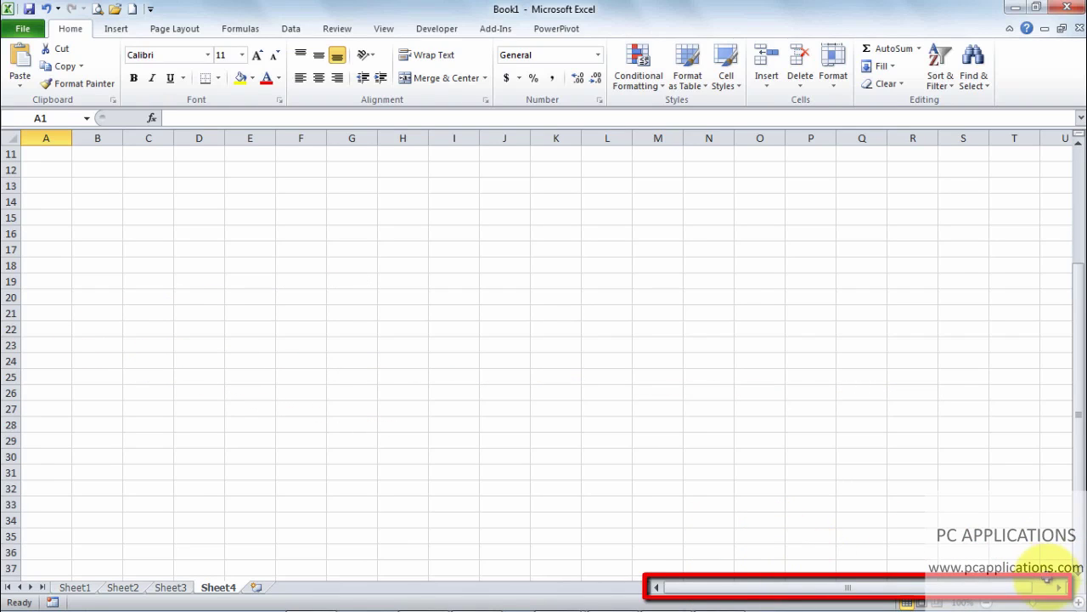
left_click_drag(1059, 590, 1060, 589)
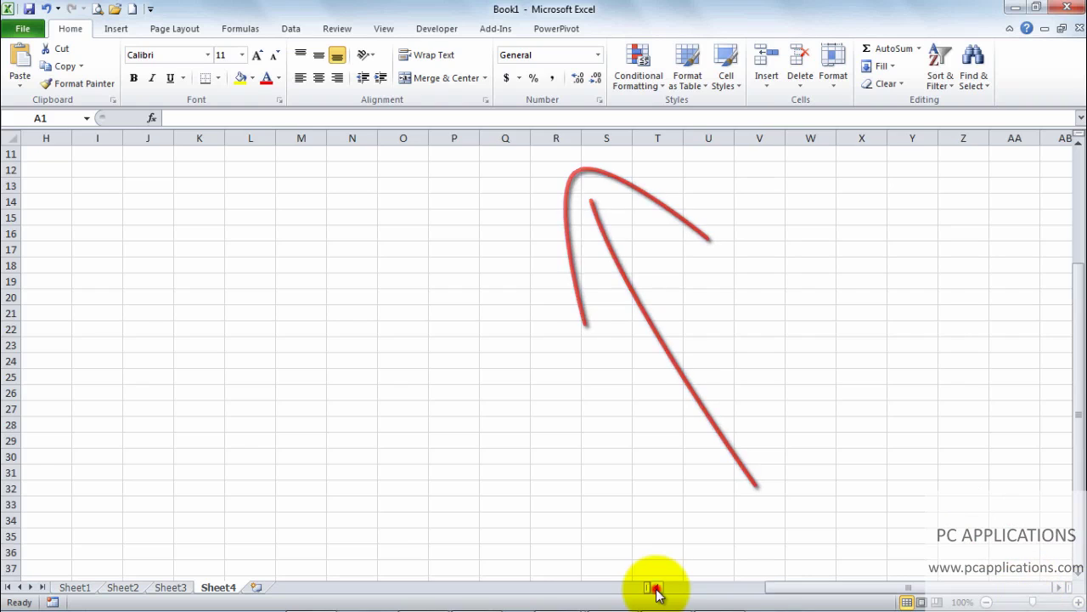
left_click_drag(654, 587, 654, 587)
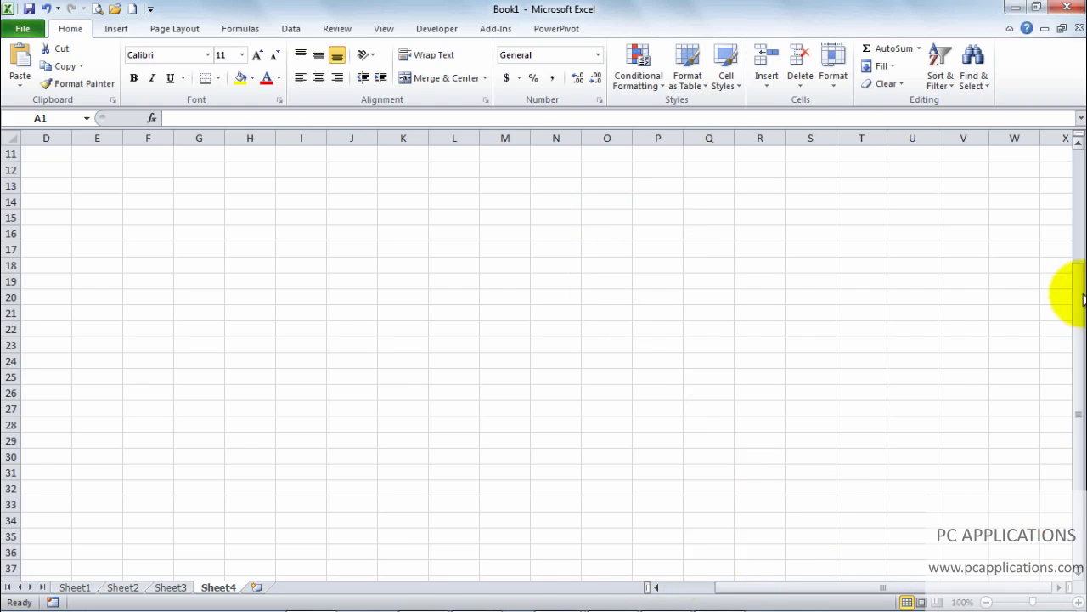
left_click_drag(1082, 299, 1082, 146)
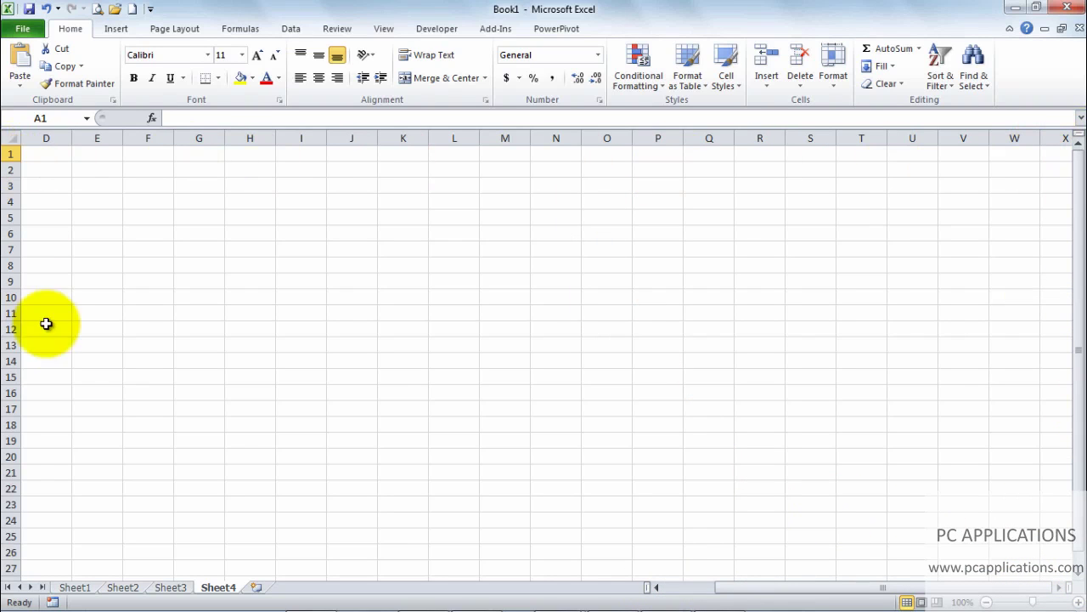
left_click_drag(657, 587, 657, 587)
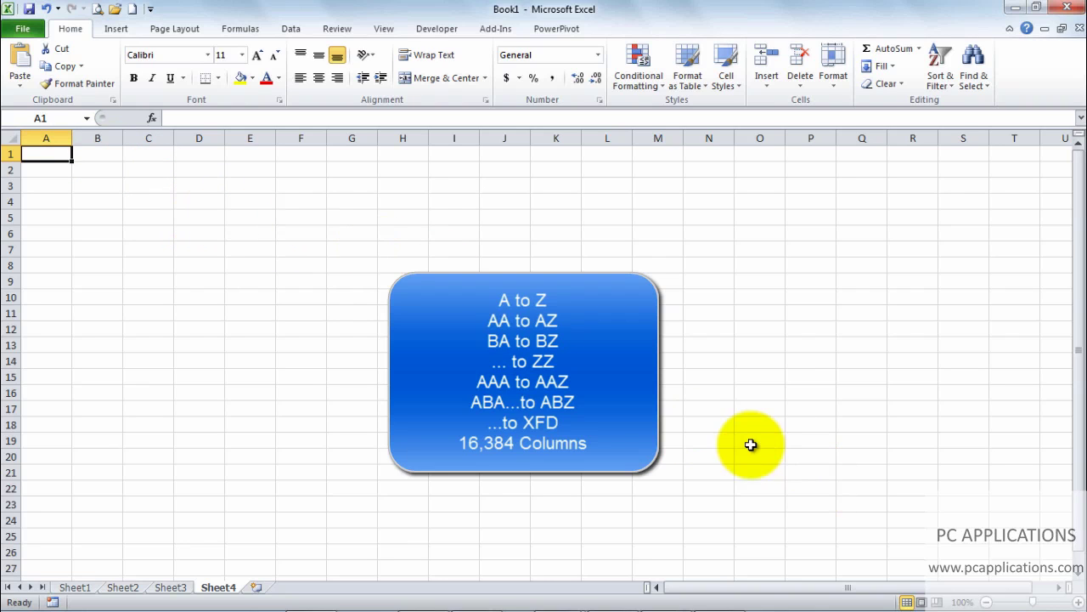
- Examine the column headings past column Z, jump to the last column in row 1, and return to cell A1
left_click(1059, 587)
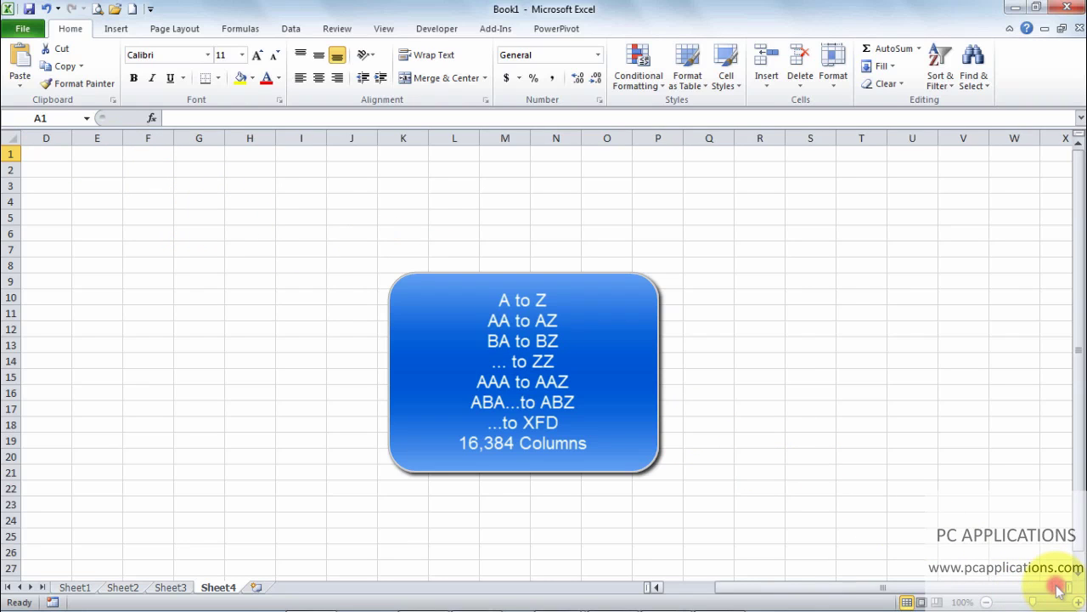
left_click(1059, 587)
left_click(1059, 587)
left_click(1059, 587)
left_click(1058, 588)
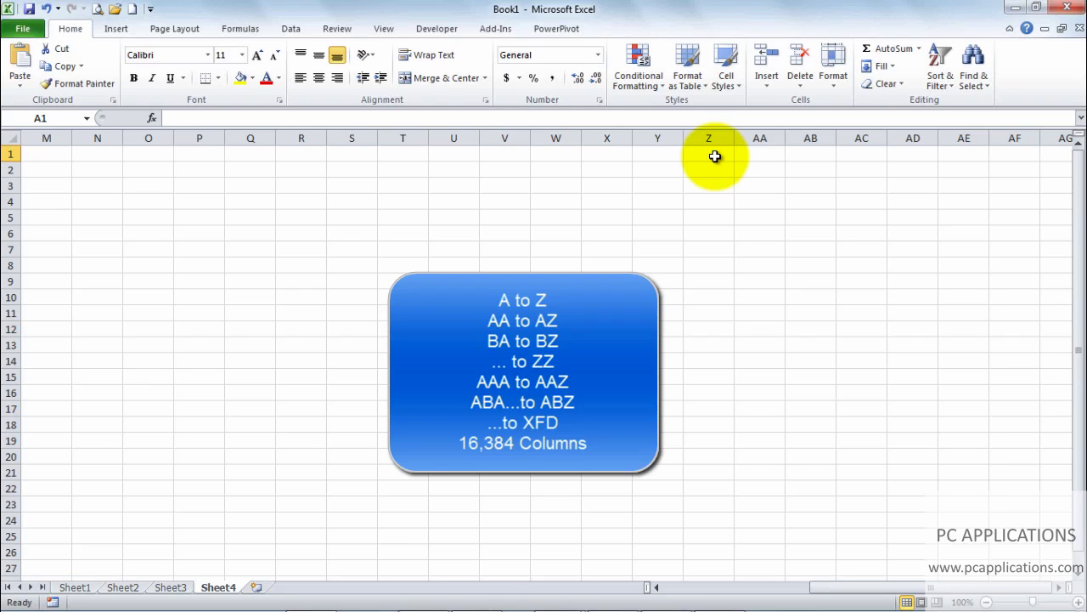
key("ctrl+Right")
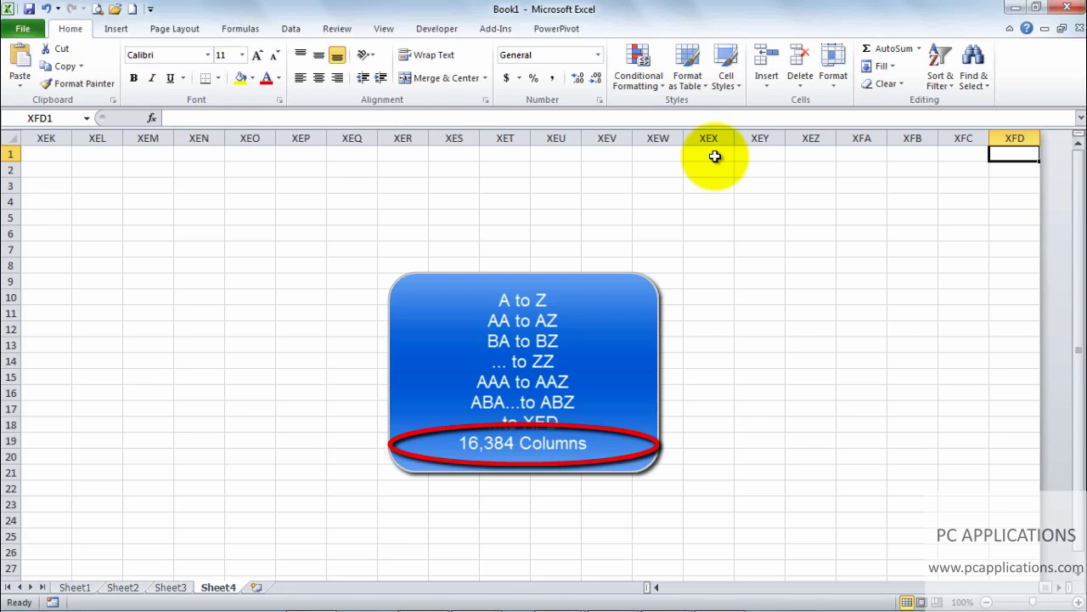
key("ctrl+Home")
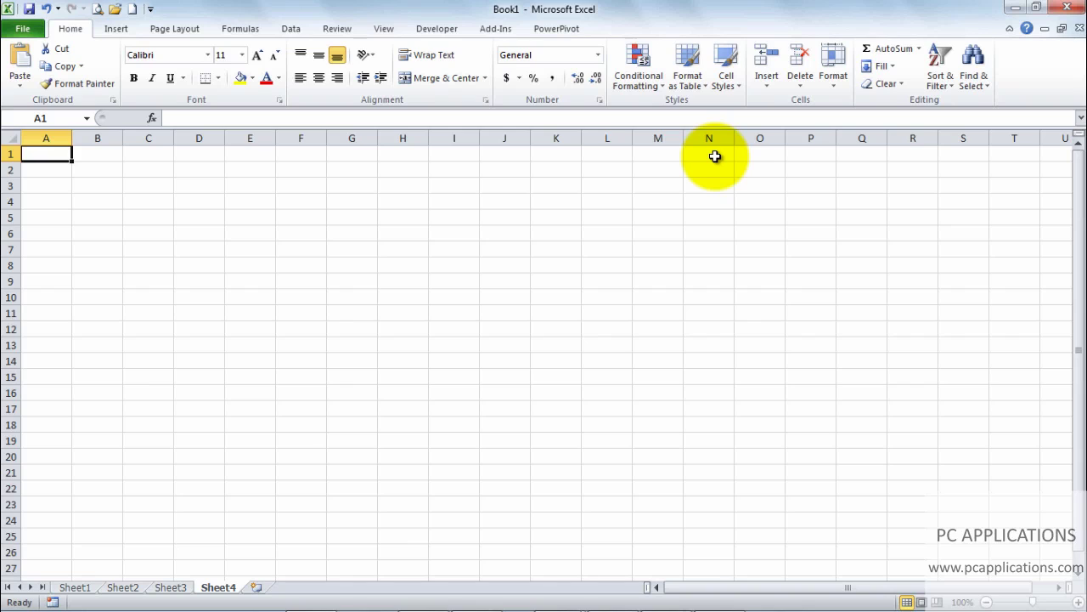
- Examine the row numbering, jump to the last row in column A, and return to cell A1
left_click(8, 153)
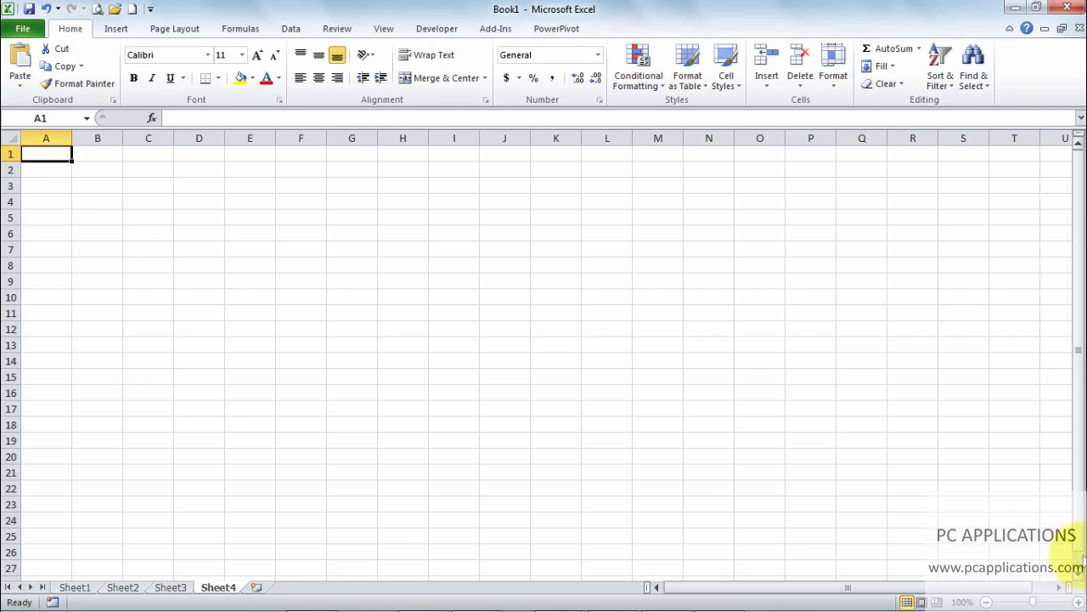
left_click(1078, 572)
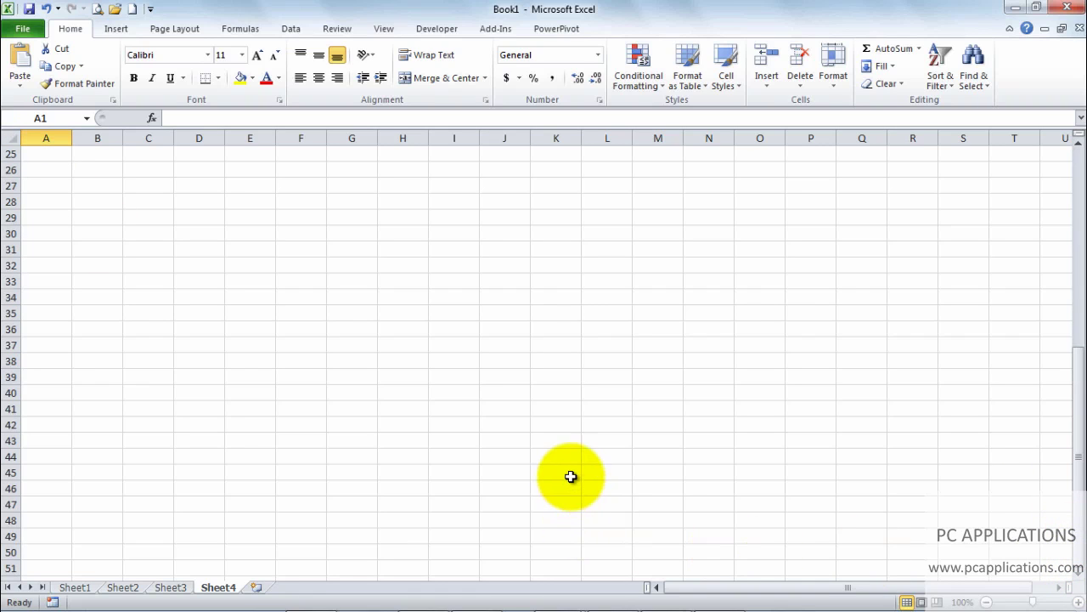
key("ctrl+Down")
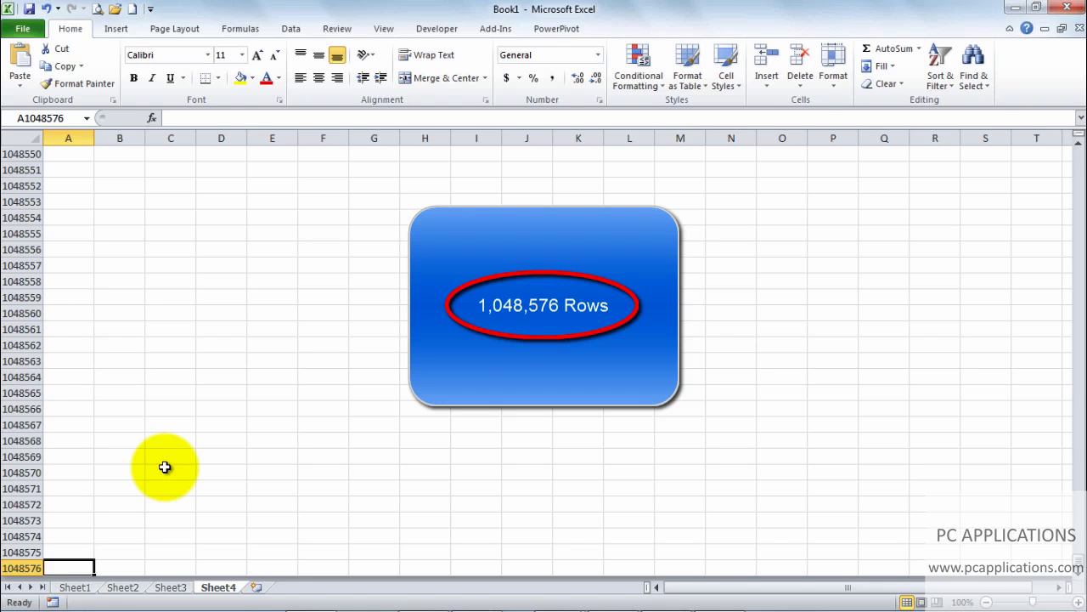
key("ctrl+Up")
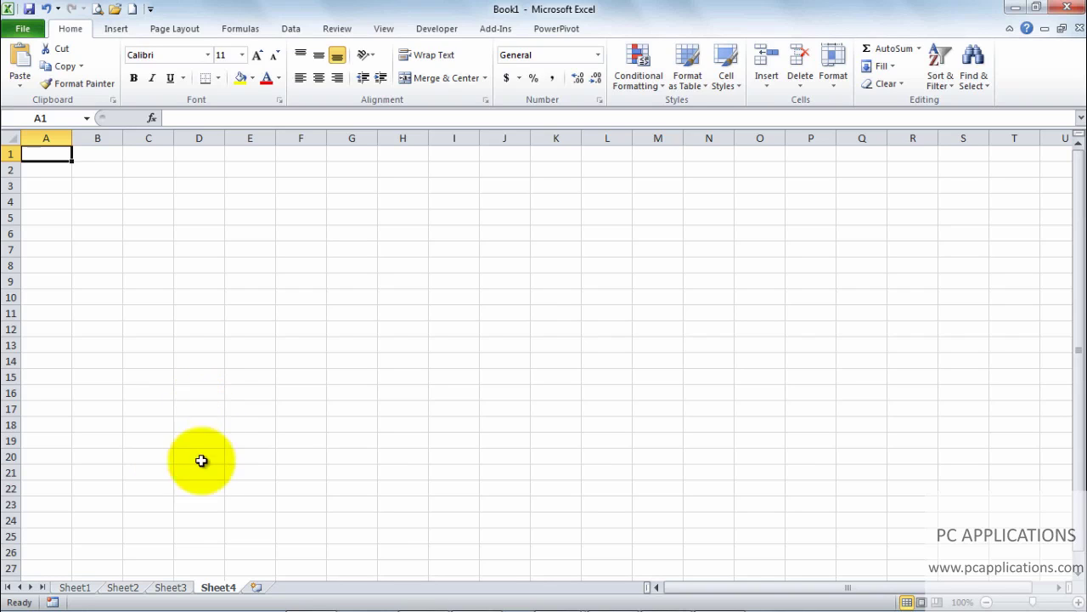
- Try out the worksheet's zoom slider and open the zoom level settings
scroll(230, 403, "down", 1)
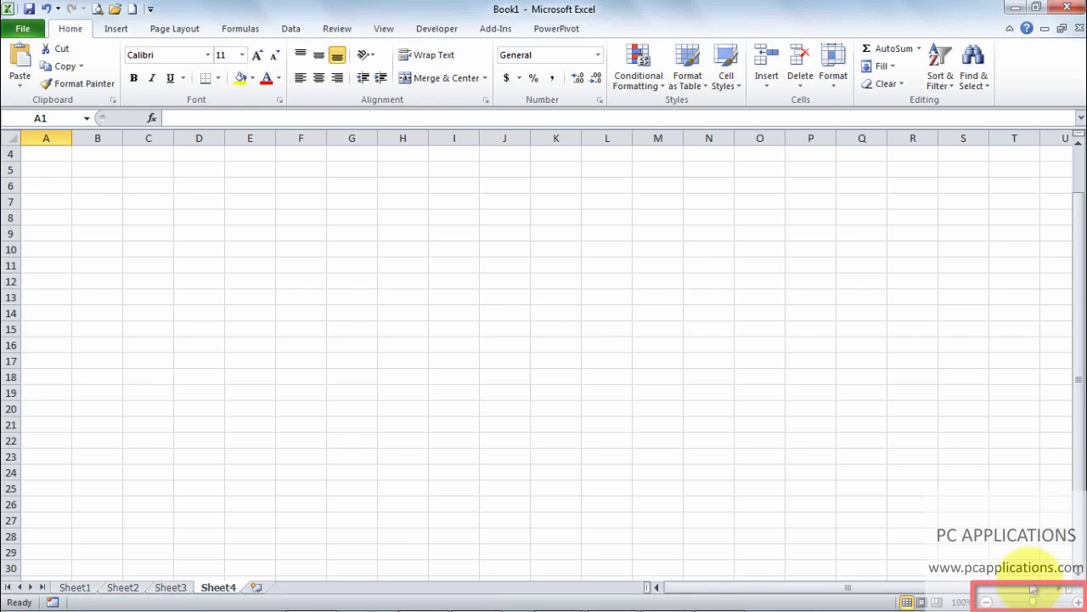
mouse_move(1033, 602)
left_mouse_down()
mouse_move(1005, 603)
mouse_move(1035, 604)
left_mouse_up()
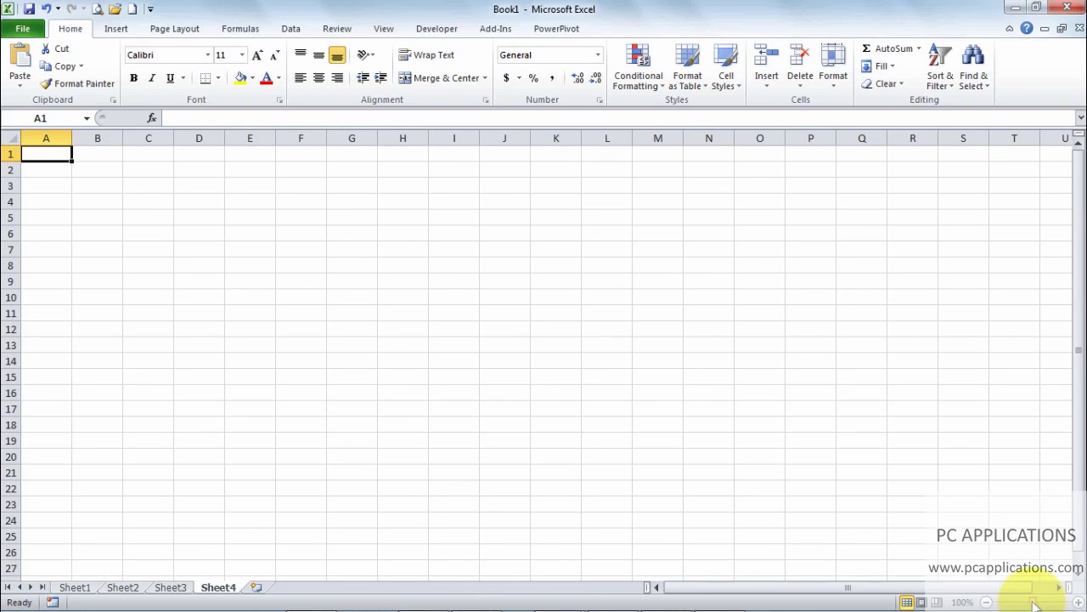
left_click(962, 602)
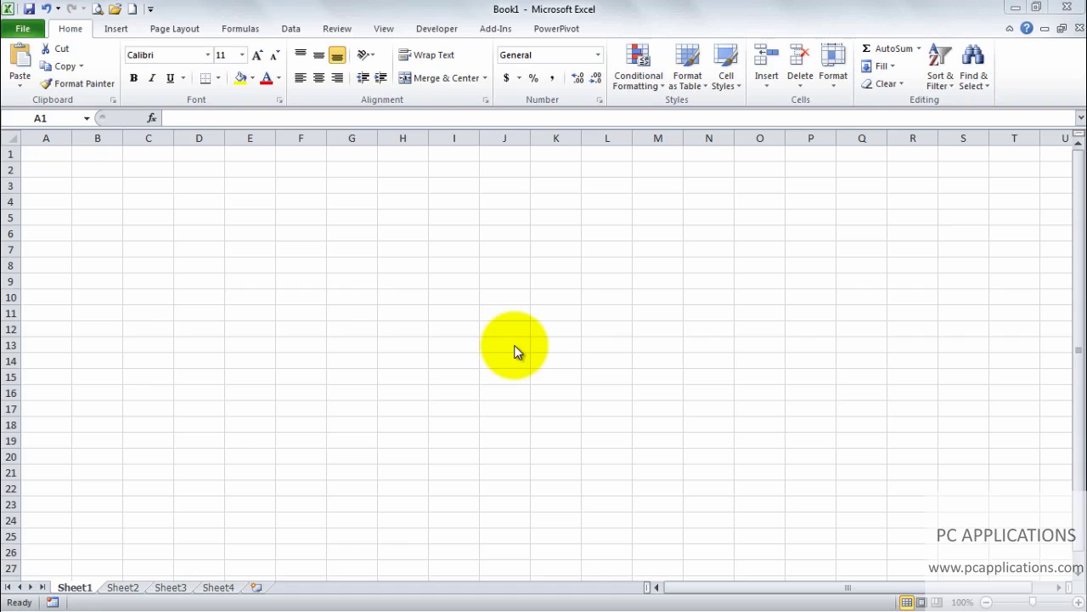
- Switch to Sheet2 and select the picture of the older Excel window
left_click(134, 588)
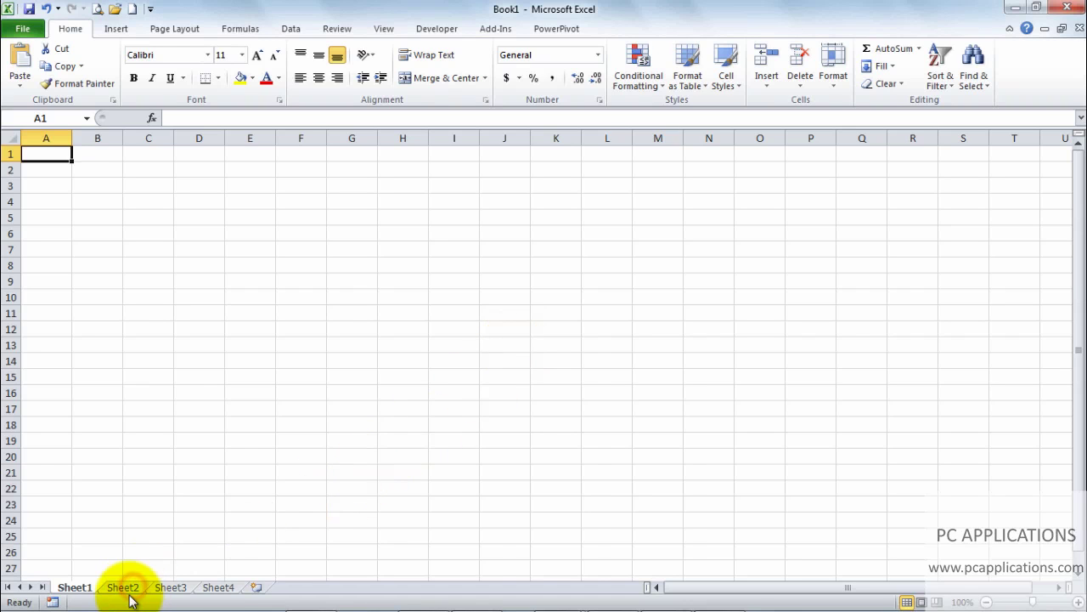
left_click(127, 590)
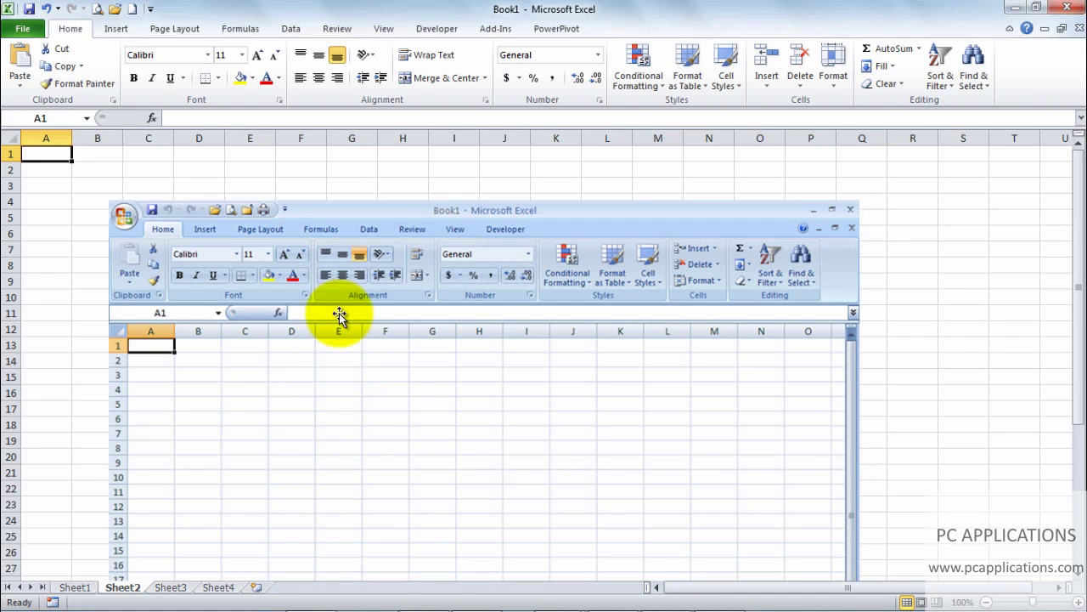
left_click(147, 242)
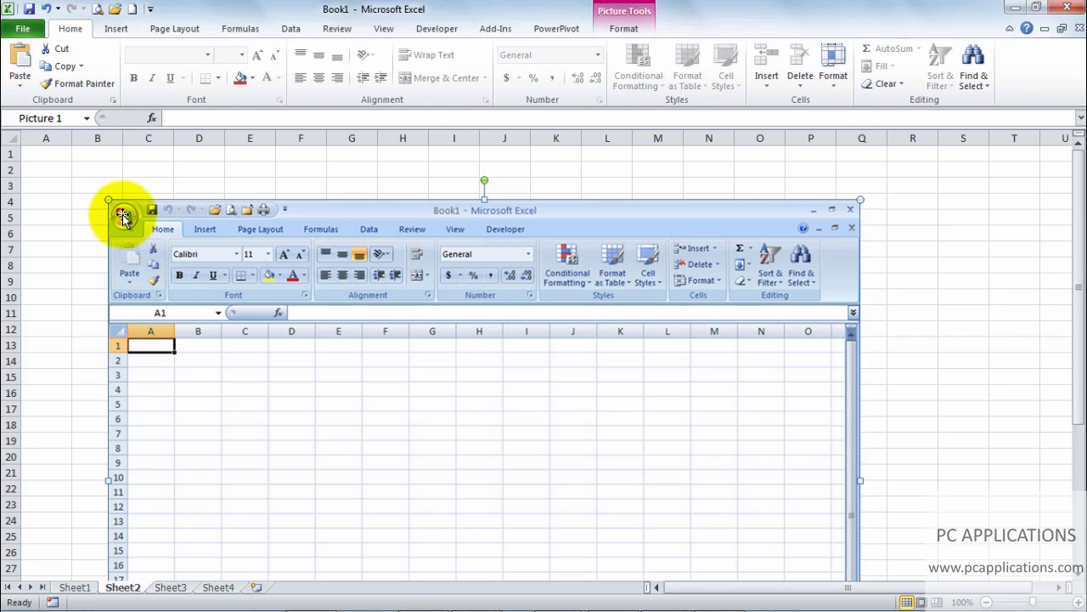
left_click(124, 217)
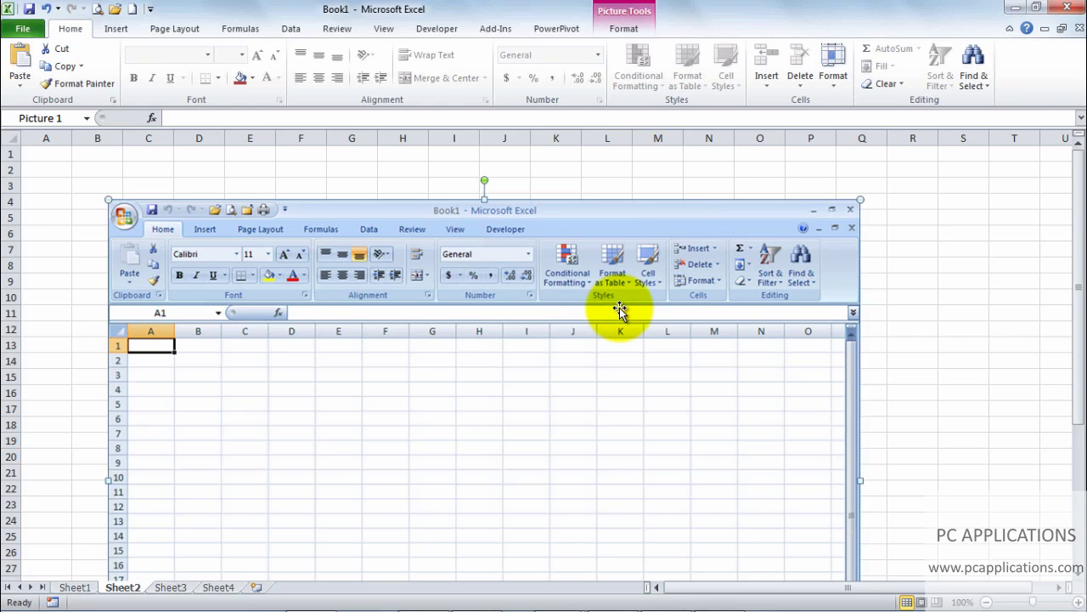
- Show the picture's formatting tools, deselect the picture by selecting cell S12, and reopen the picture's formatting tools
left_click(627, 29)
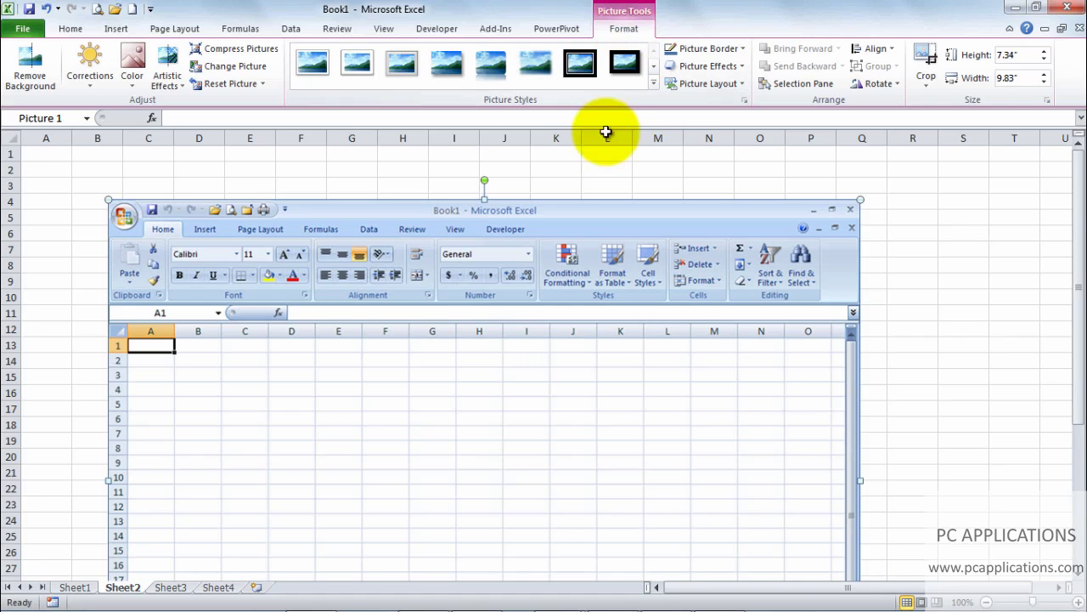
left_click(939, 329)
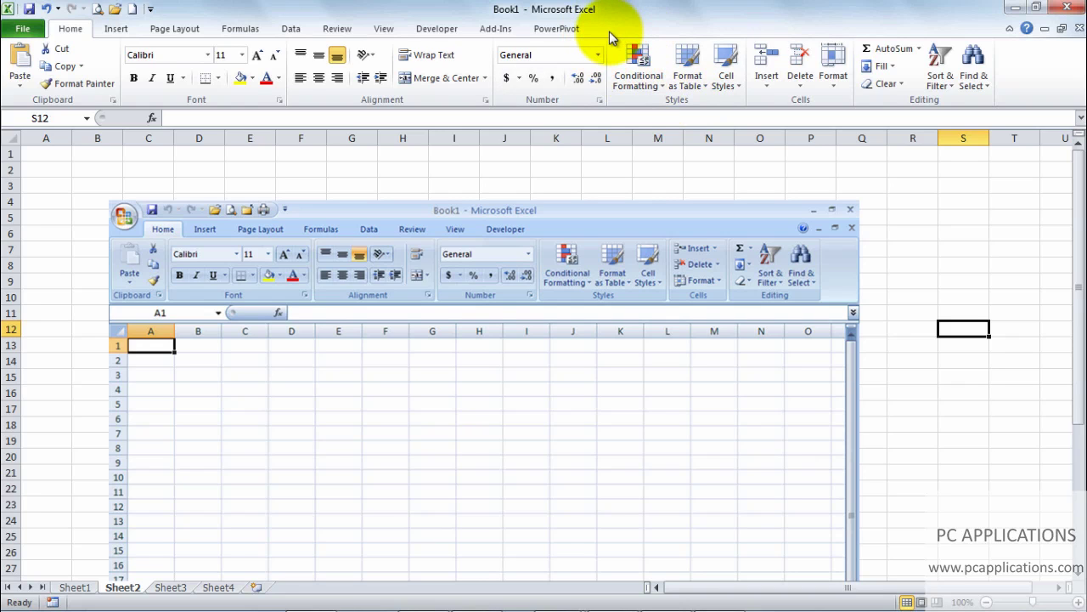
double_click(506, 417)
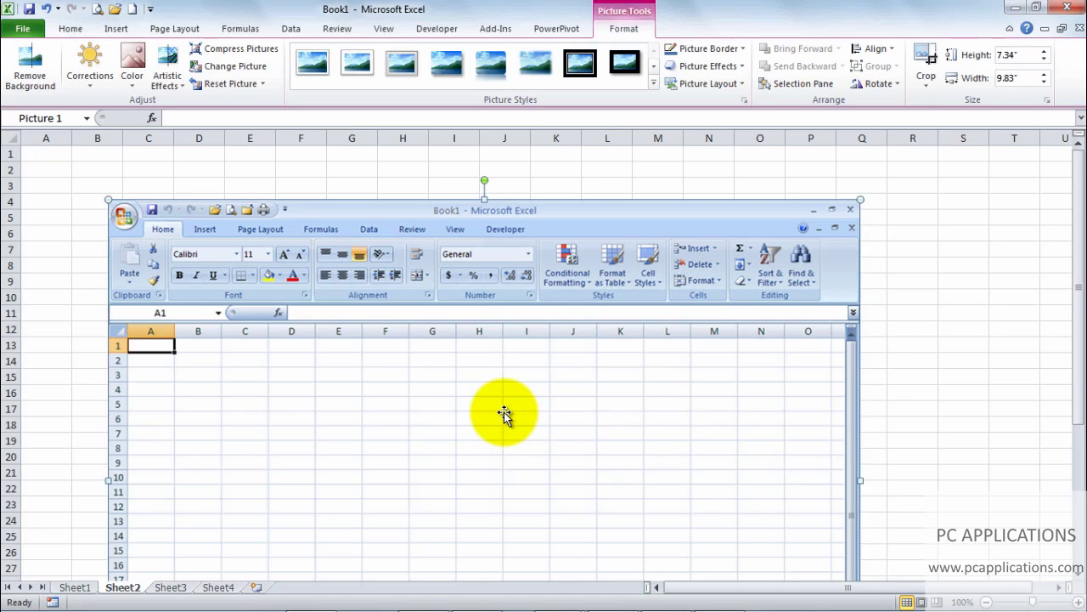